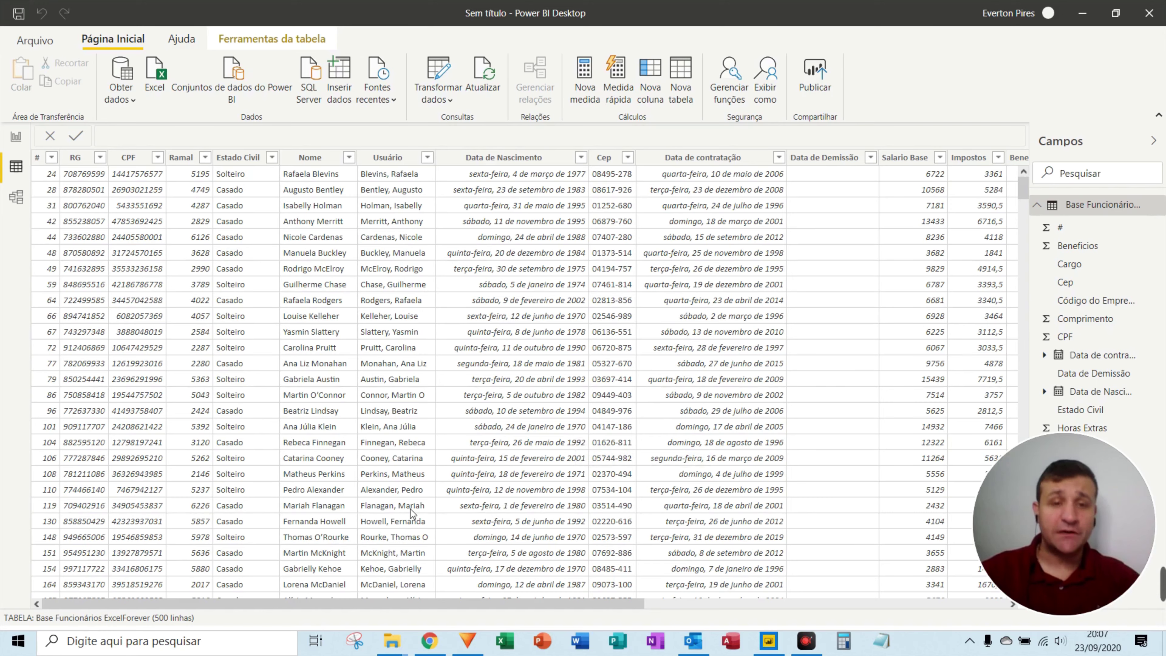
{"action": "key", "text": "F5"}
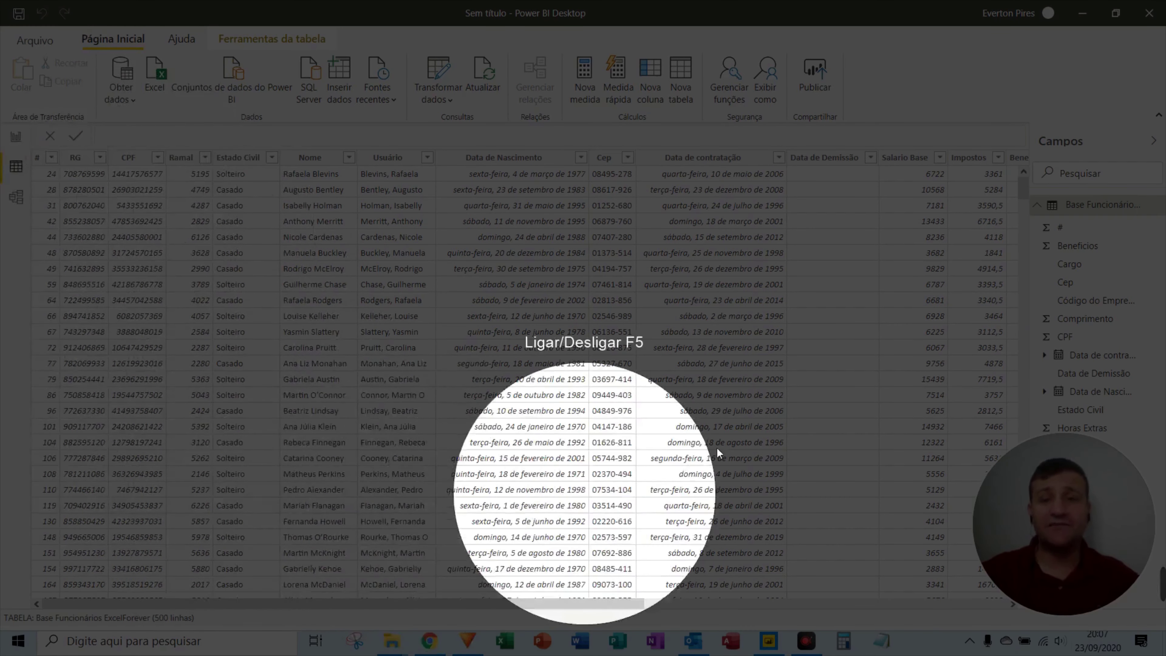
{"action": "key", "text": "F5"}
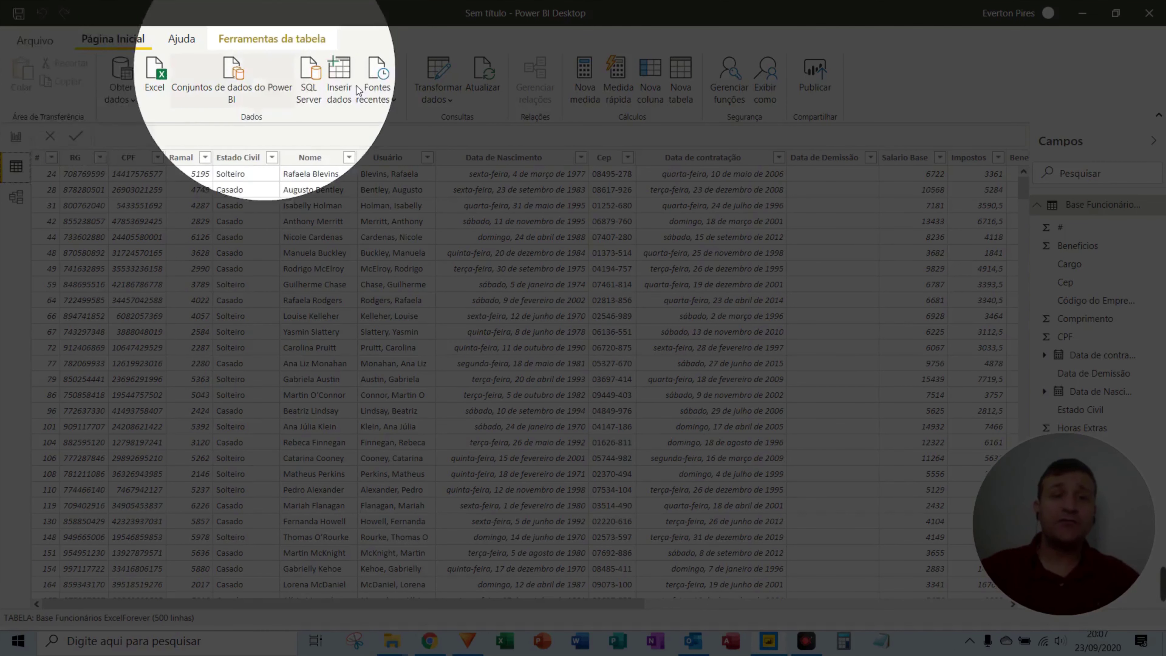
Step: Open the employee table in the Power Query Editor and review the text extraction options for adding a column
{"action": "left_click", "coordinate": [440, 88]}
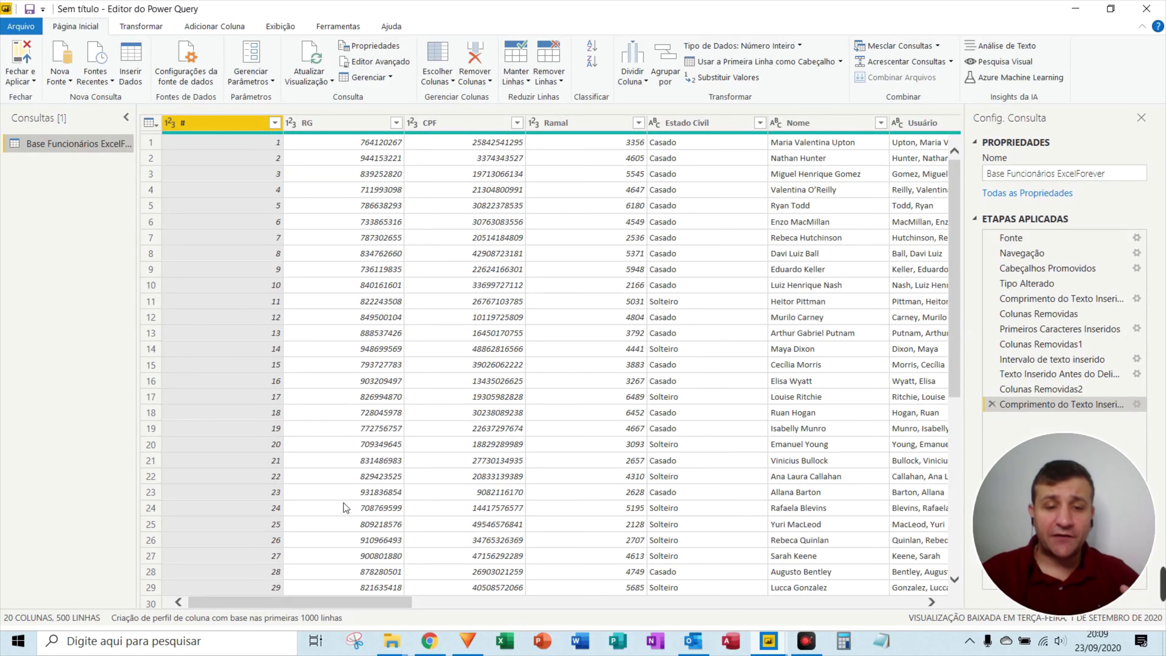
{"action": "left_click_drag", "start_coordinate": [376, 602], "coordinate": [487, 606]}
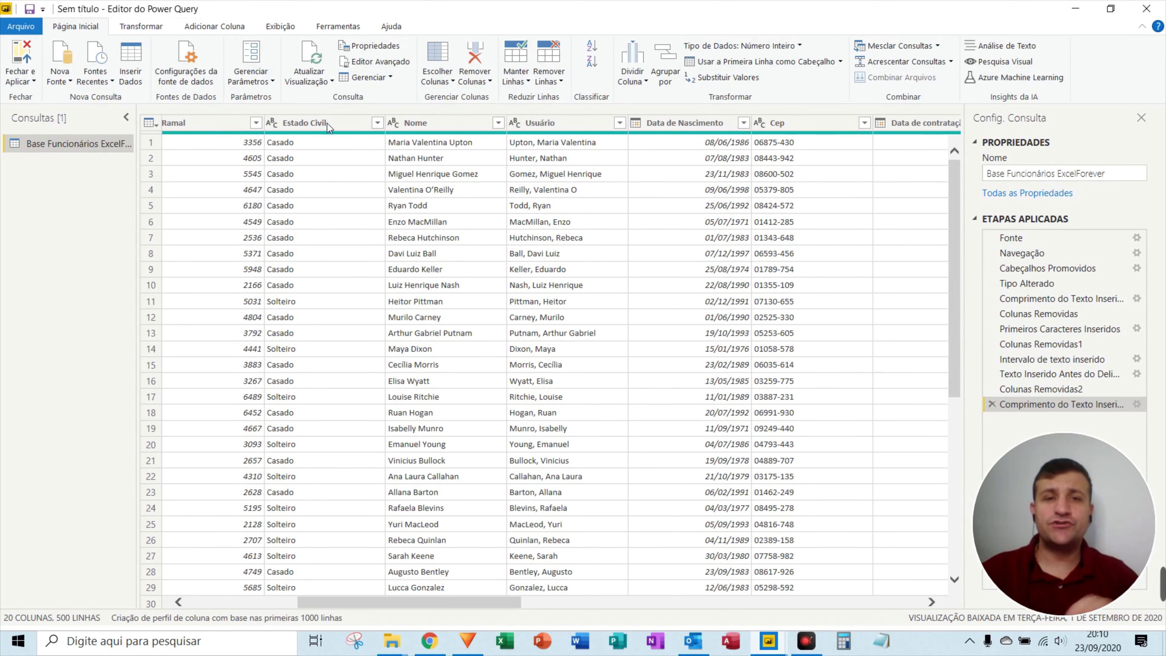
{"action": "left_click", "coordinate": [212, 27]}
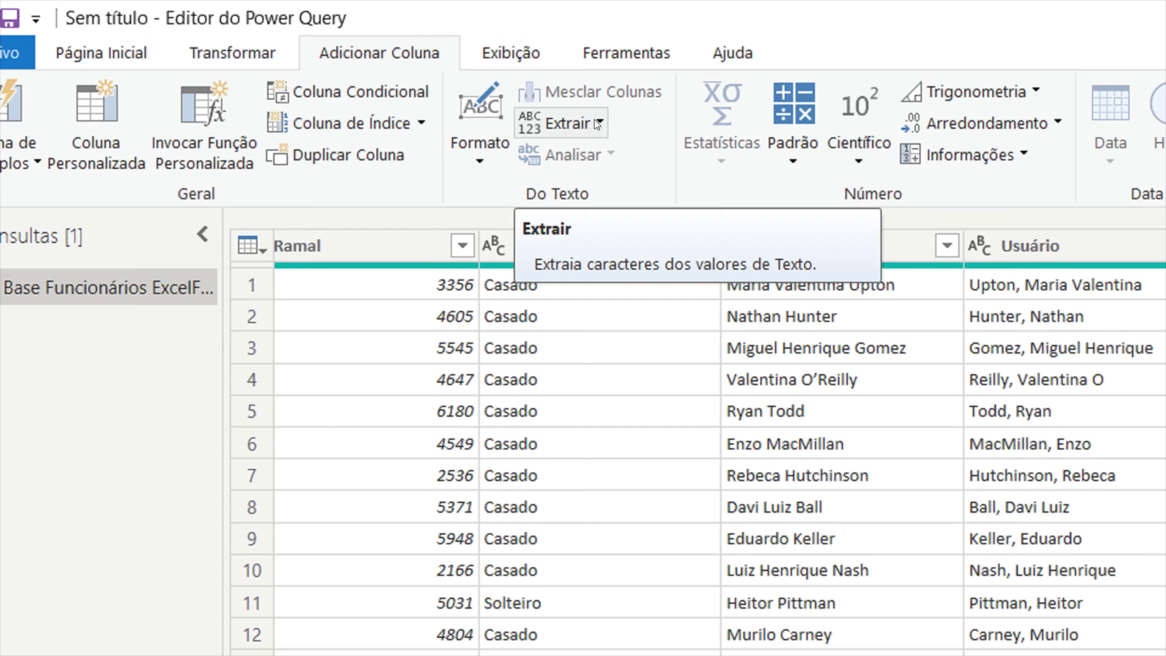
{"action": "left_click", "coordinate": [594, 120]}
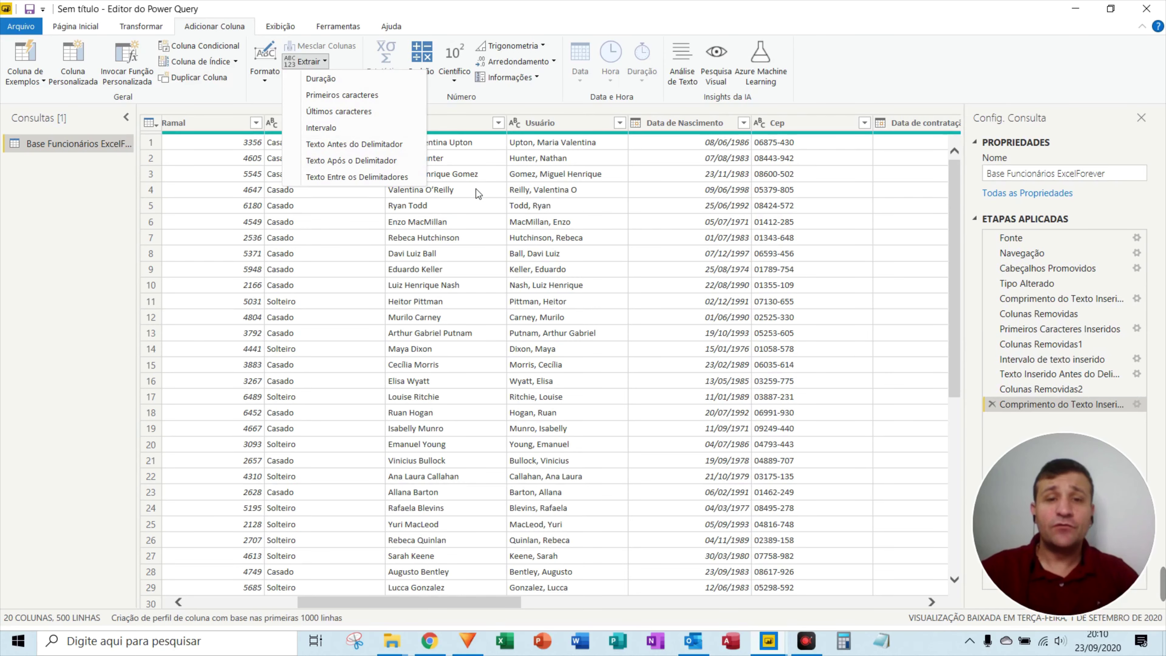
{"action": "left_click", "coordinate": [487, 201]}
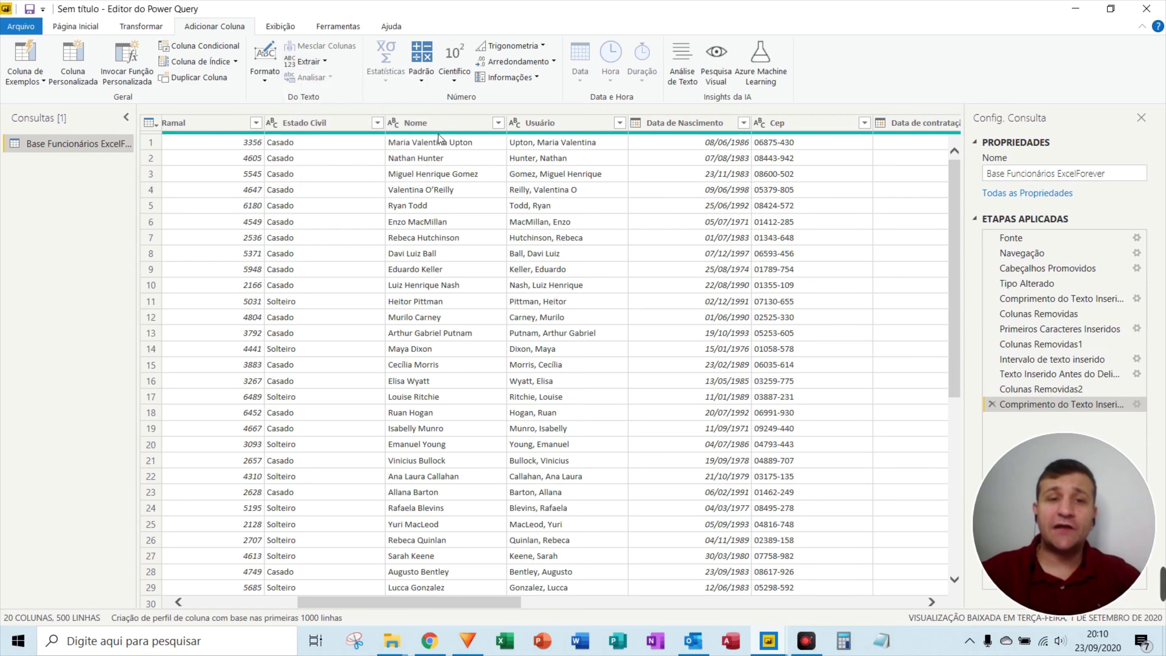
Step: Add a column that extracts the text length of each value in the Nome column
{"action": "left_click", "coordinate": [434, 123]}
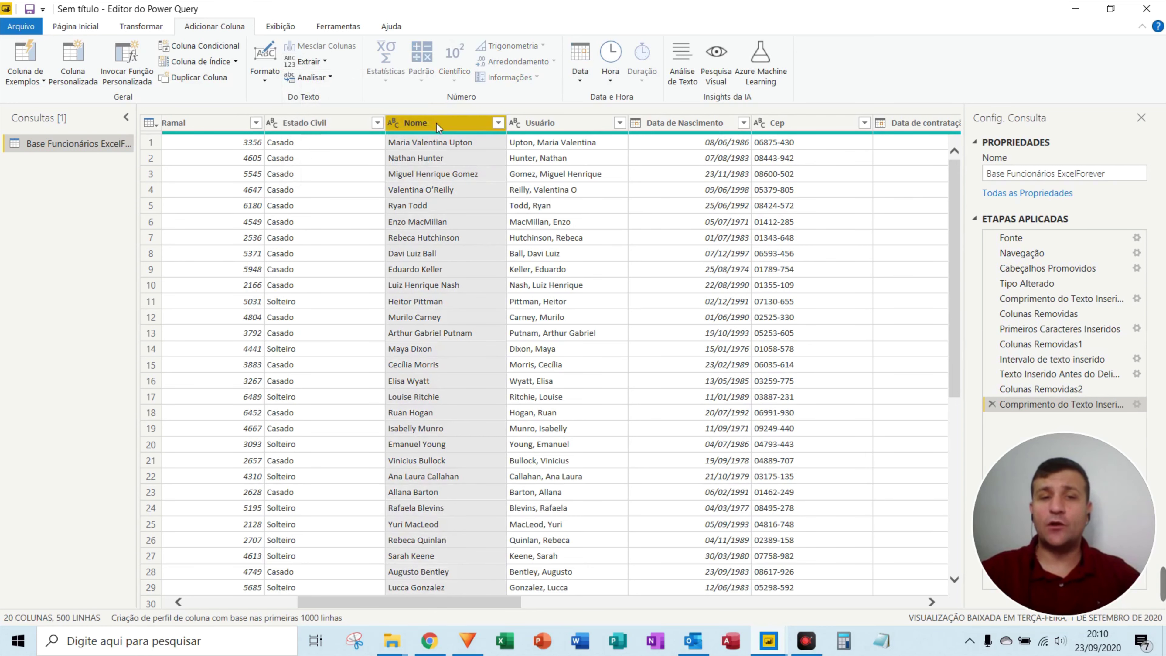
{"action": "left_click", "coordinate": [326, 64]}
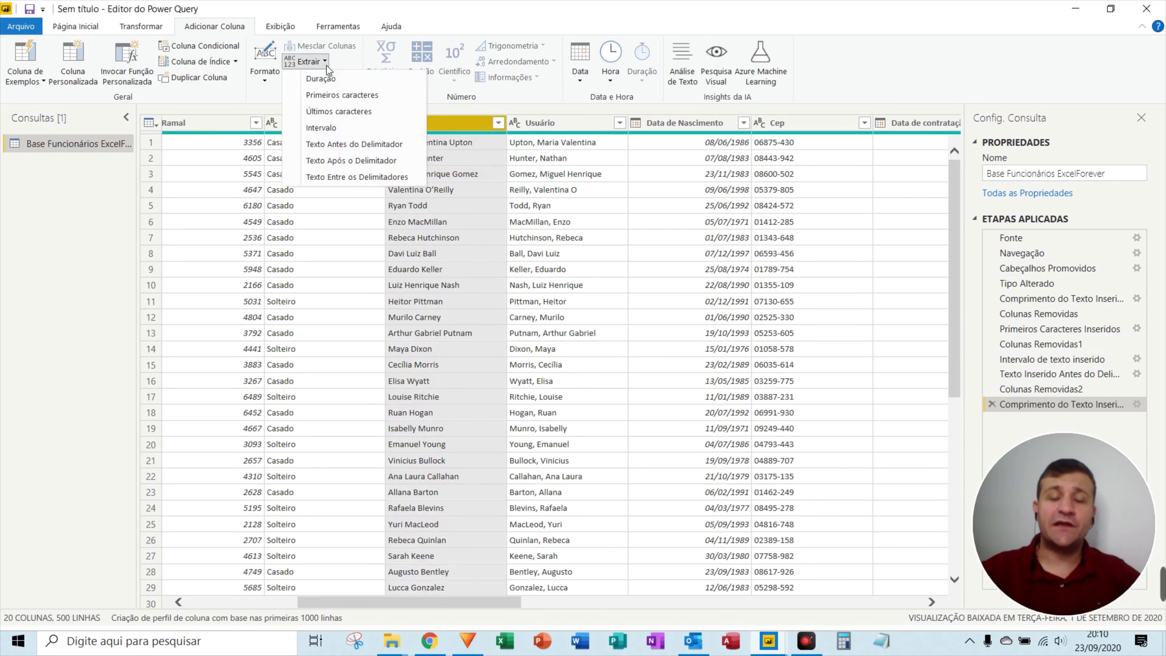
{"action": "left_click", "coordinate": [333, 80]}
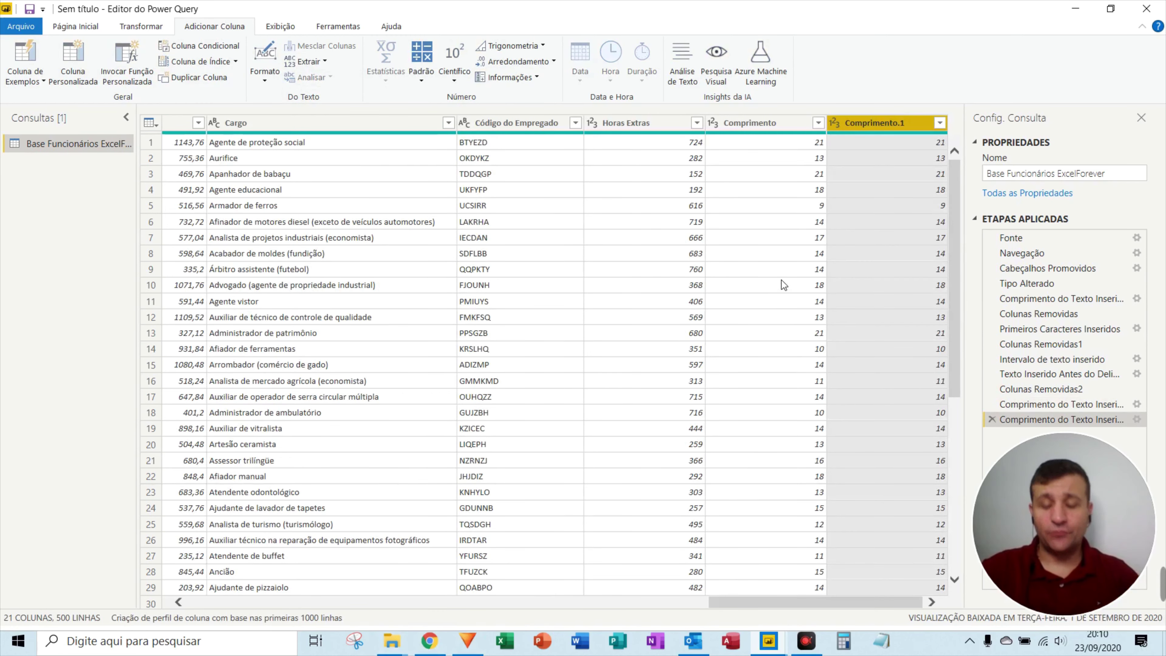
{"action": "key", "text": "F5"}
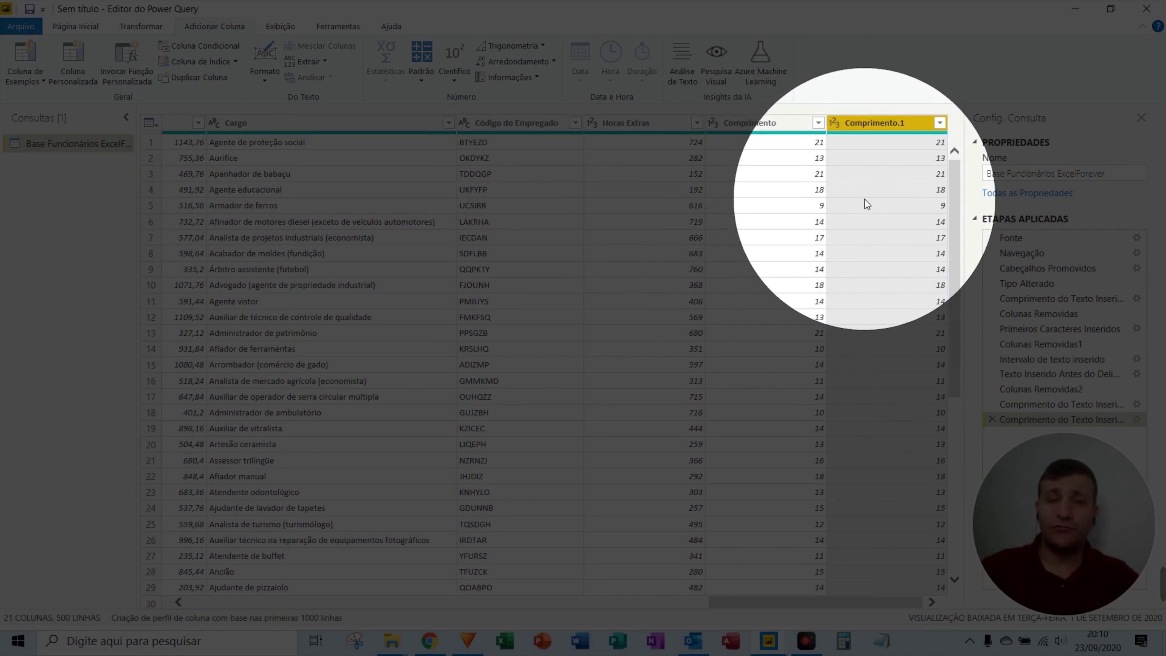
{"action": "key", "text": "F5"}
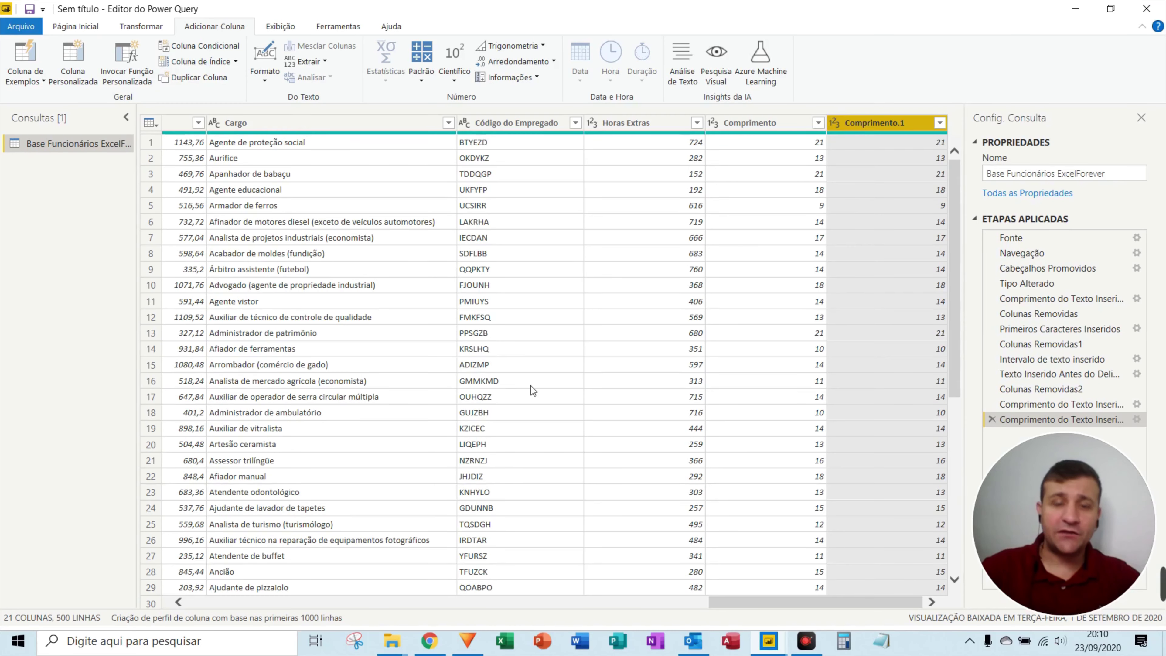
Step: Add a column that extracts the first 5 characters of the Cep column
{"action": "left_click_drag", "start_coordinate": [724, 602], "coordinate": [289, 600]}
{"action": "left_click", "coordinate": [326, 61]}
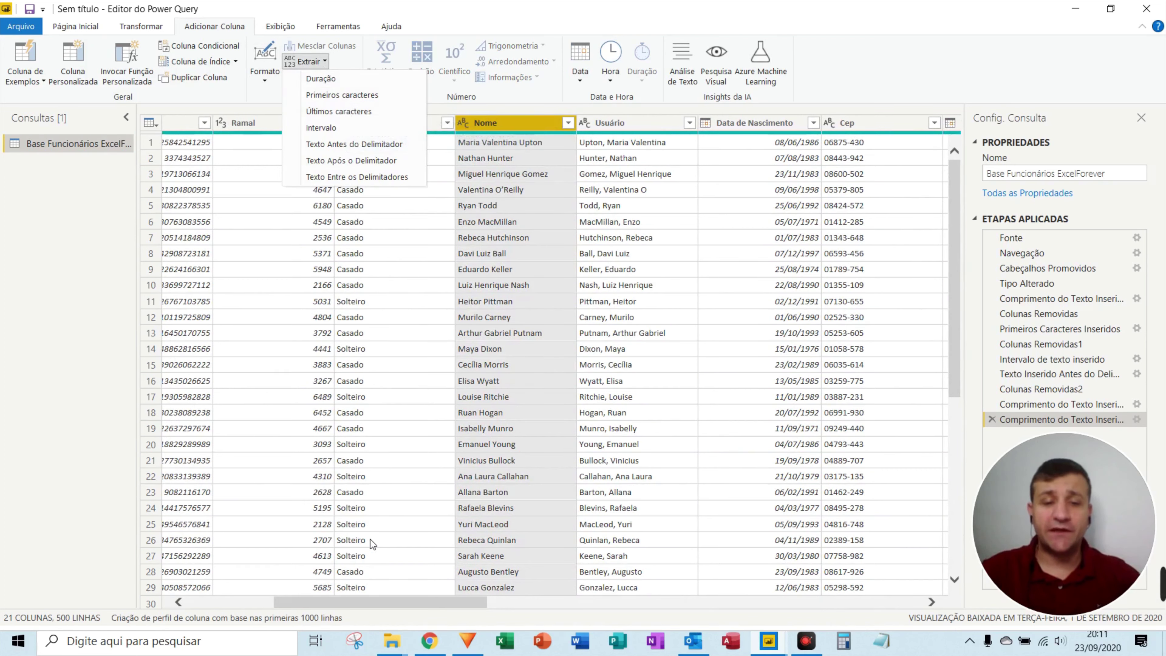
{"action": "left_click", "coordinate": [381, 601]}
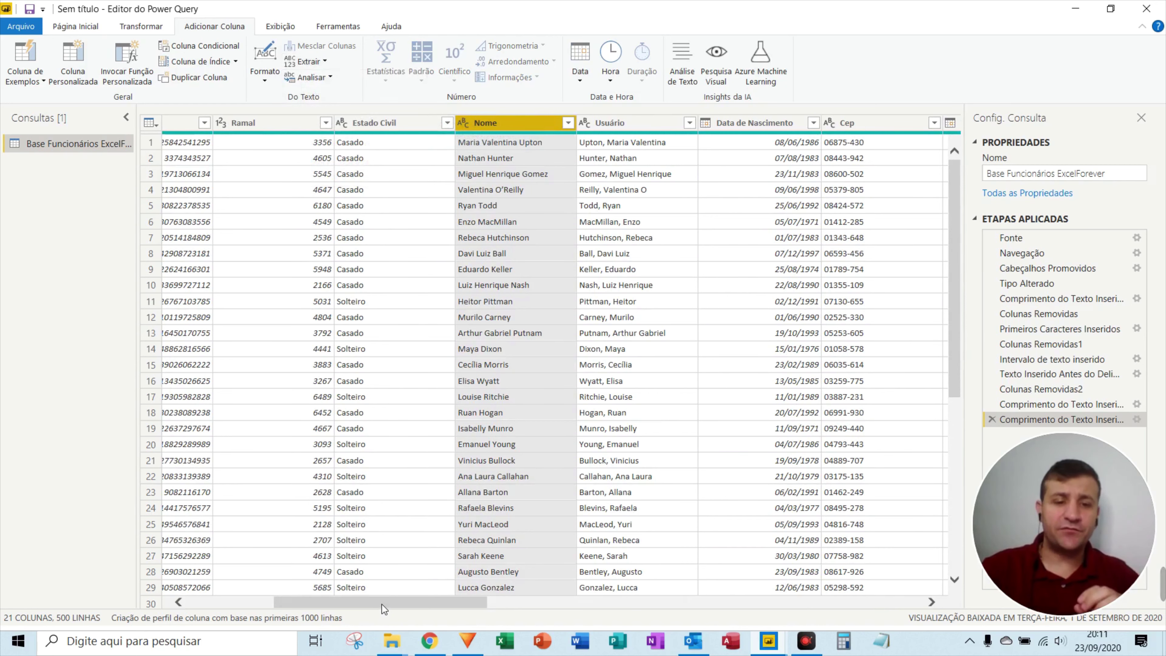
{"action": "left_click_drag", "start_coordinate": [381, 605], "coordinate": [422, 606]}
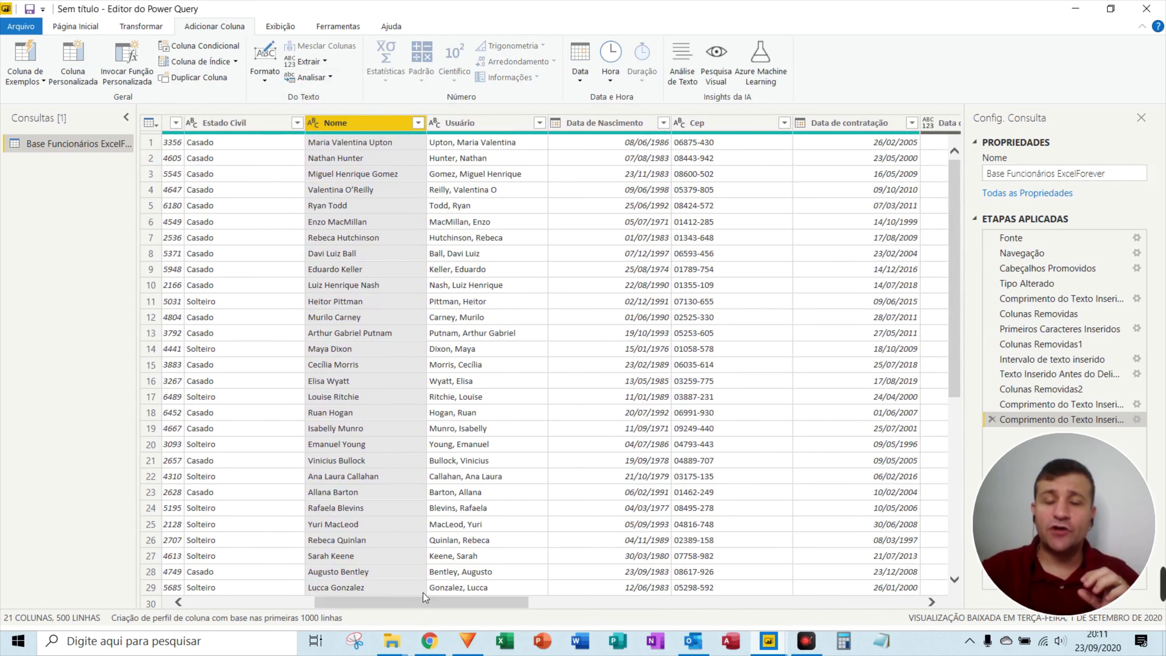
{"action": "left_click", "coordinate": [714, 122]}
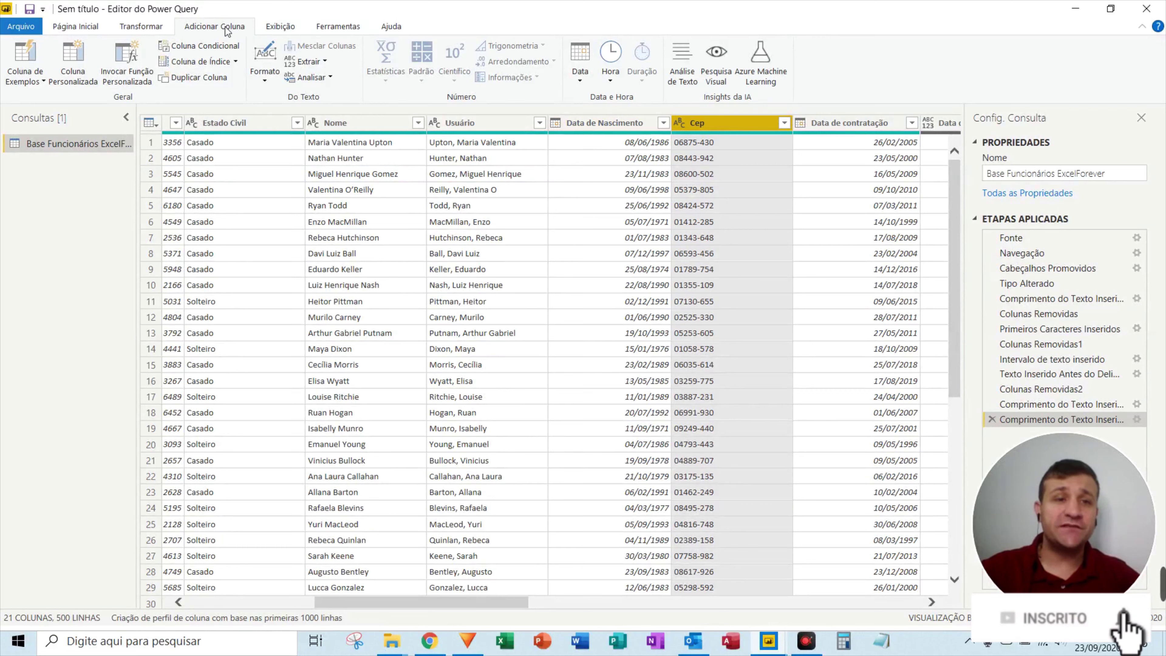
{"action": "left_click", "coordinate": [324, 63]}
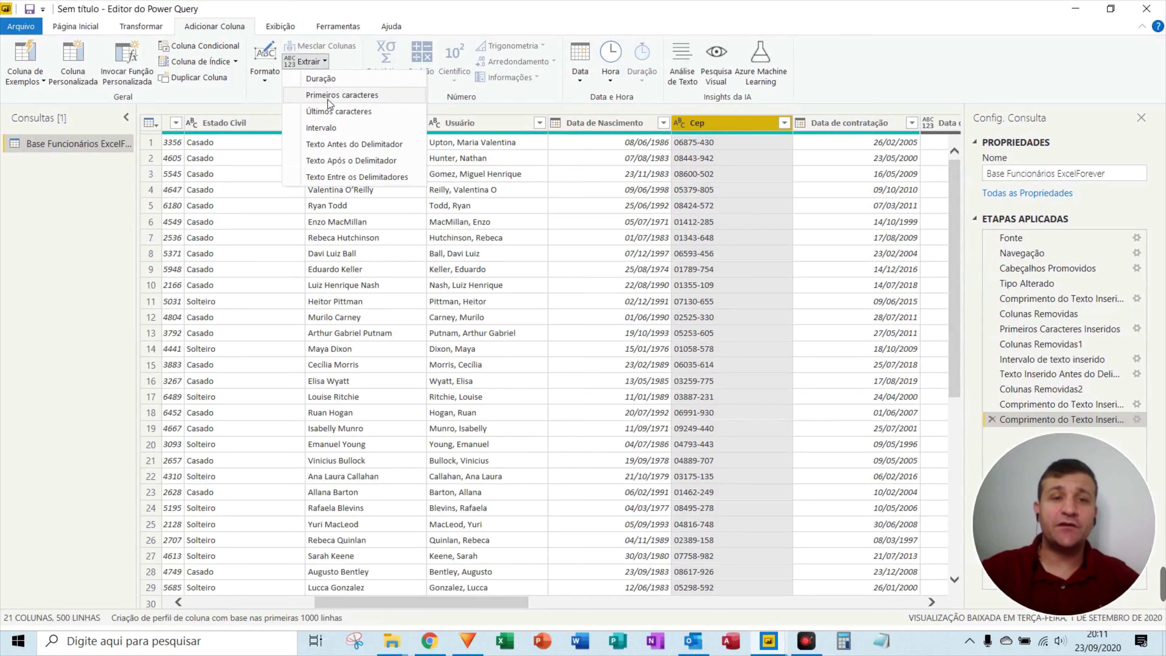
{"action": "key", "text": "Escape"}
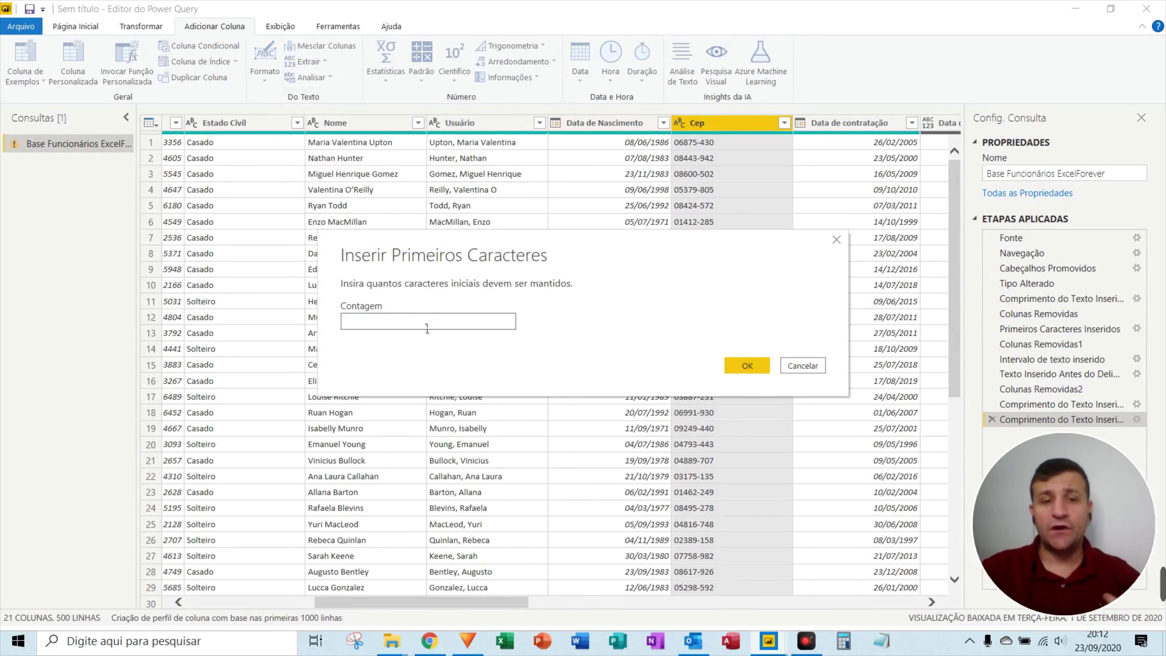
{"action": "left_click", "coordinate": [380, 324]}
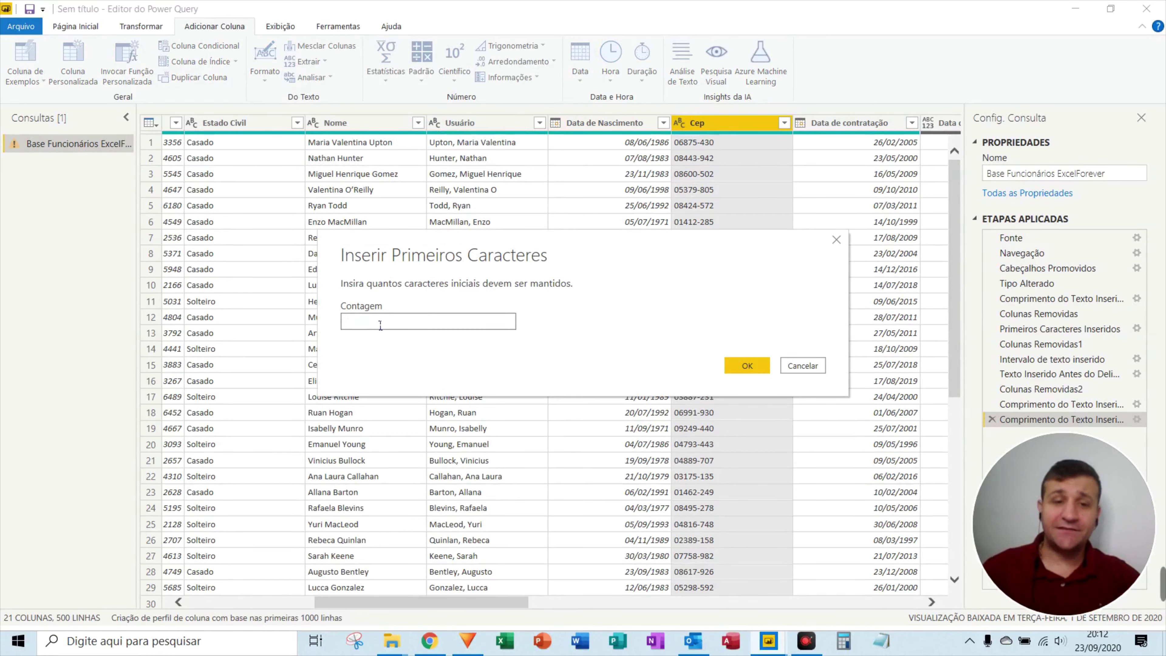
{"action": "type", "text": "5"}
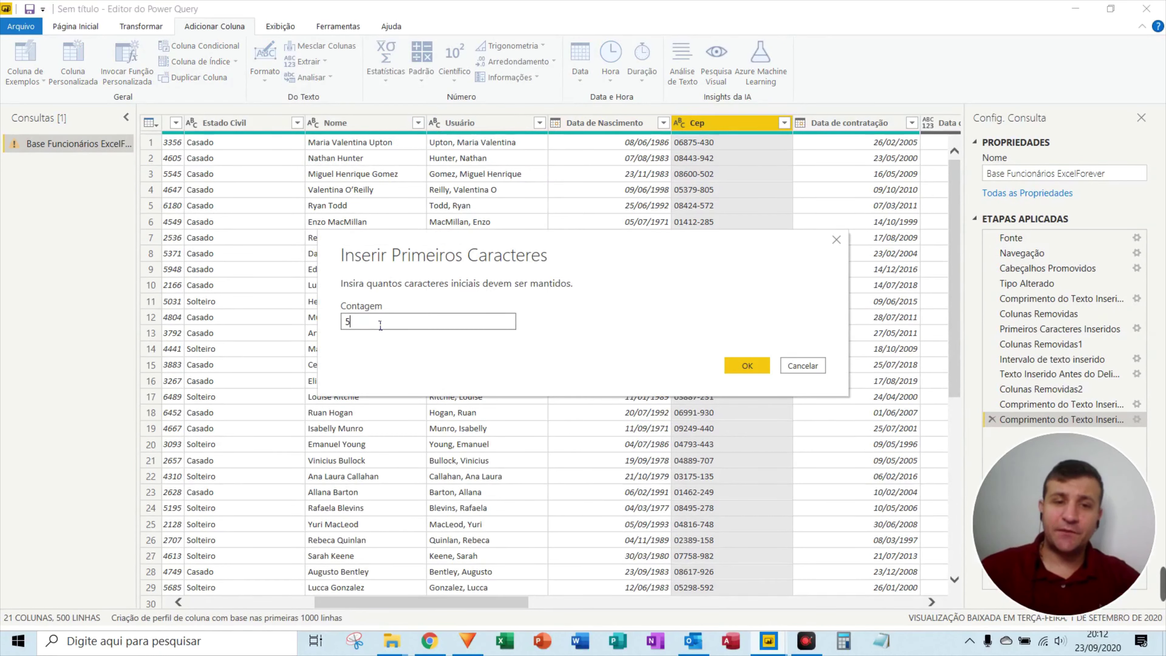
{"action": "left_click", "coordinate": [747, 366]}
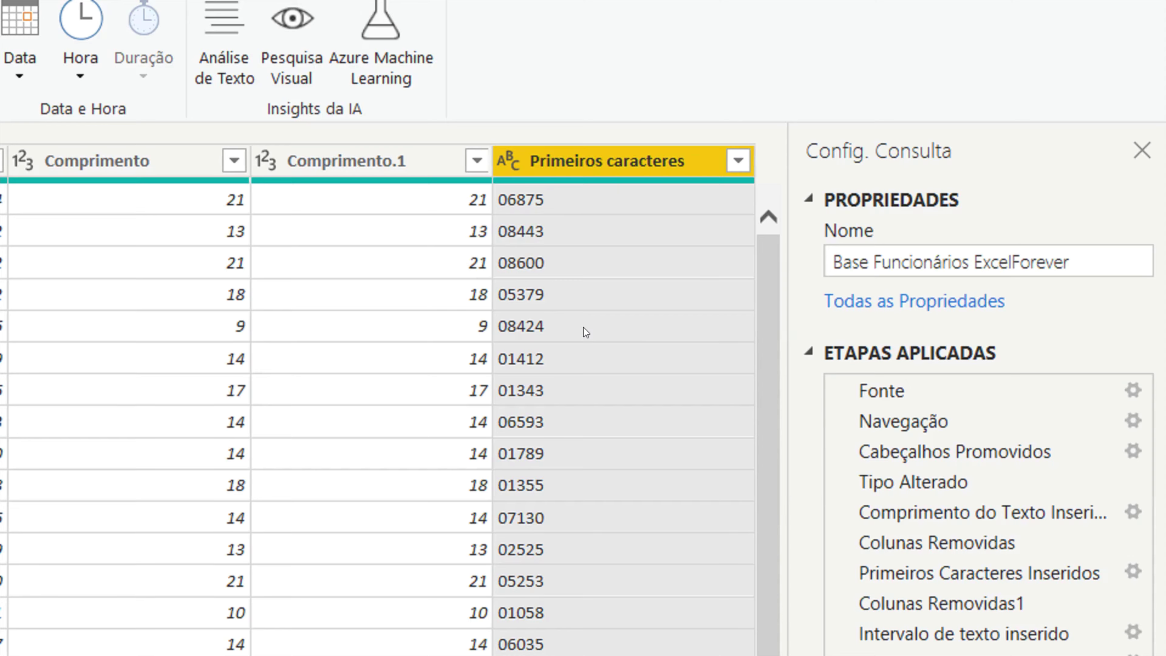
{"action": "key", "text": "F5"}
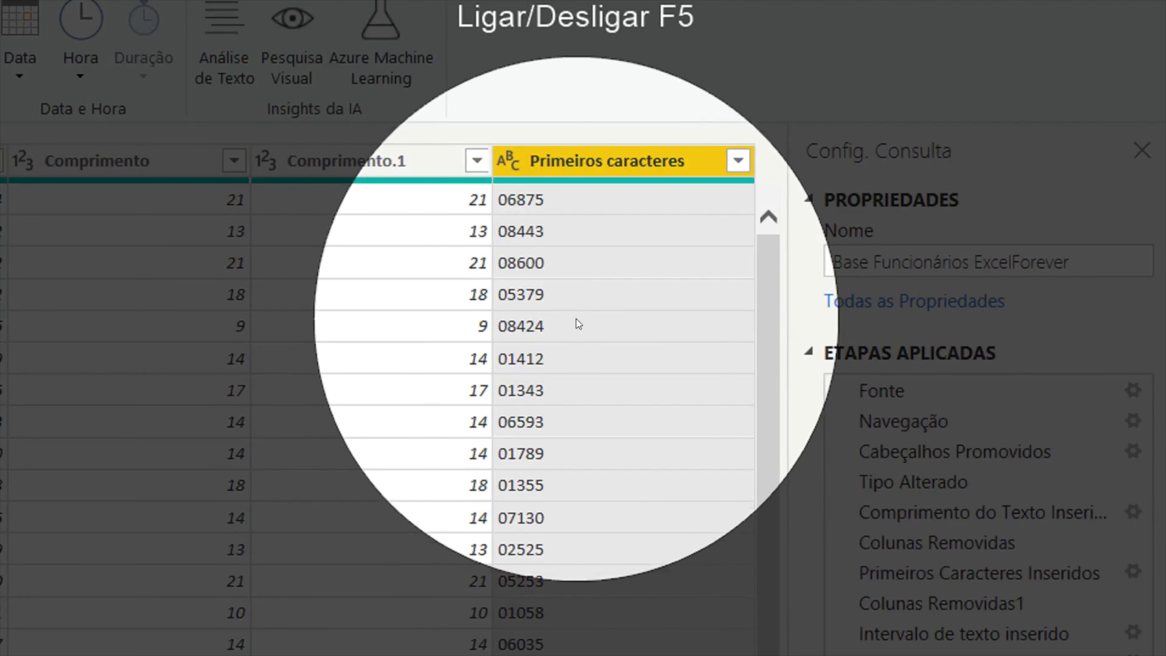
{"action": "key", "text": "F5"}
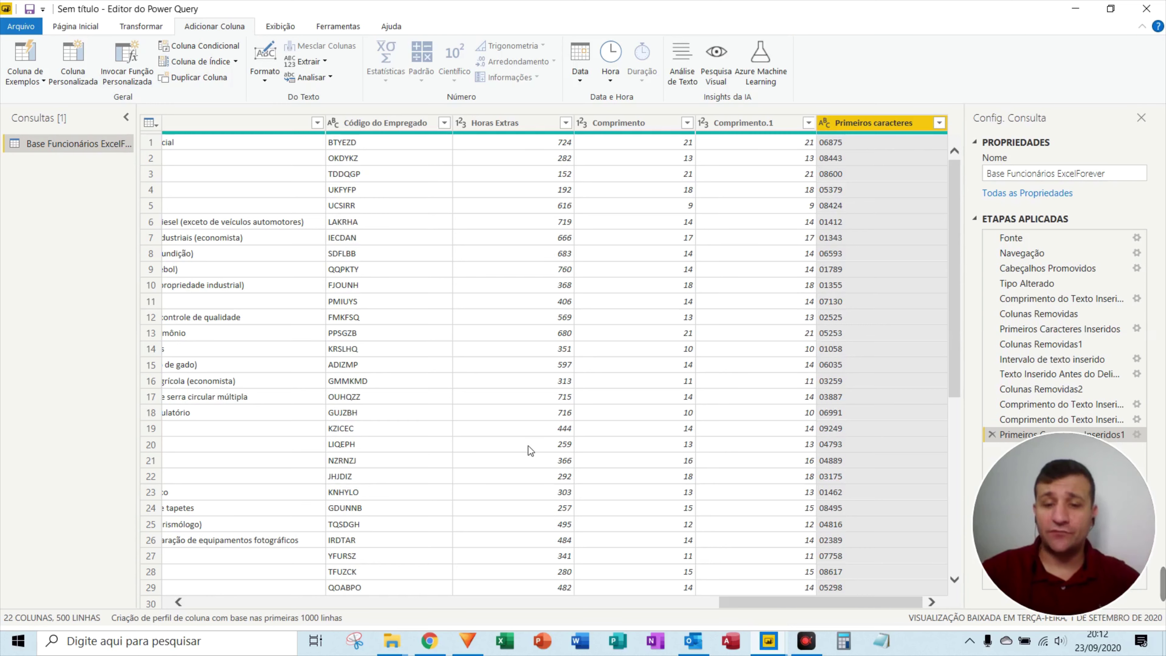
Step: Add a column extracting a text range from the Nome column, with starting index 3 and 6 characters
{"action": "left_click_drag", "start_coordinate": [761, 602], "coordinate": [282, 604]}
{"action": "left_click", "coordinate": [328, 62]}
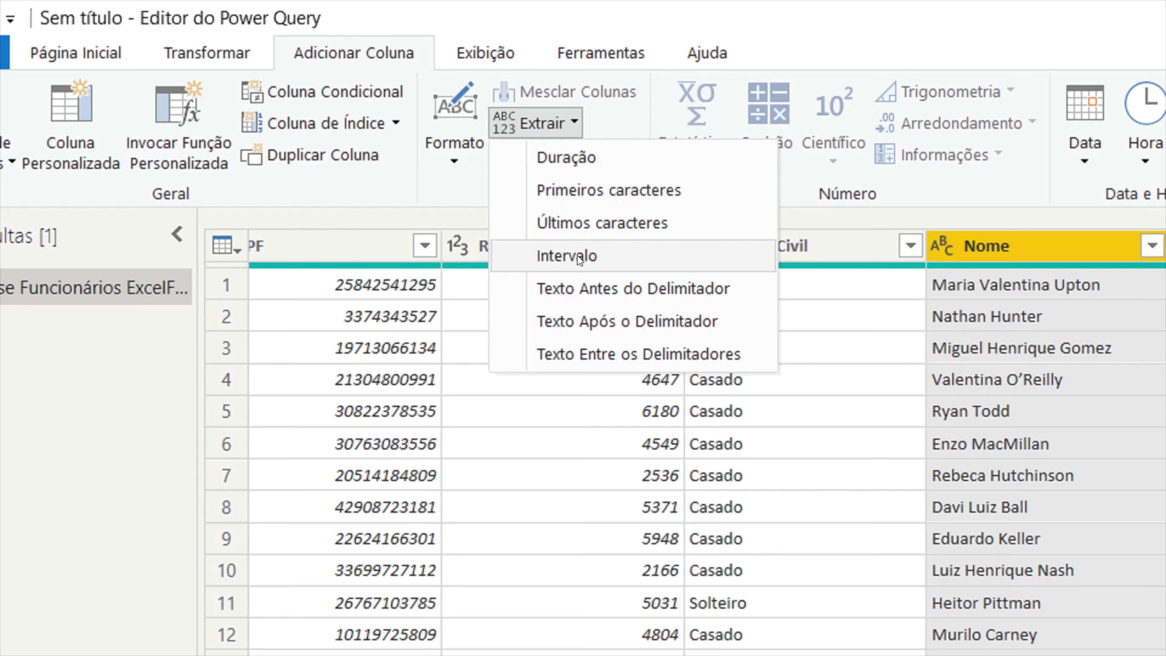
{"action": "left_click", "coordinate": [588, 253]}
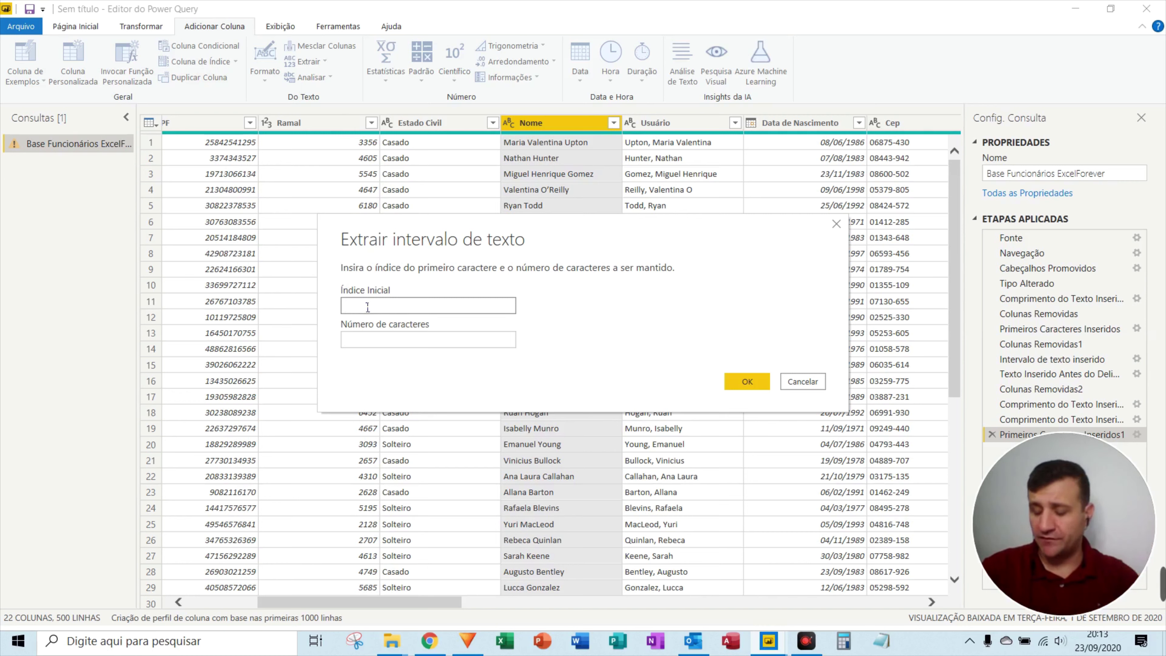
{"action": "type", "text": "3"}
{"action": "left_click", "coordinate": [364, 341]}
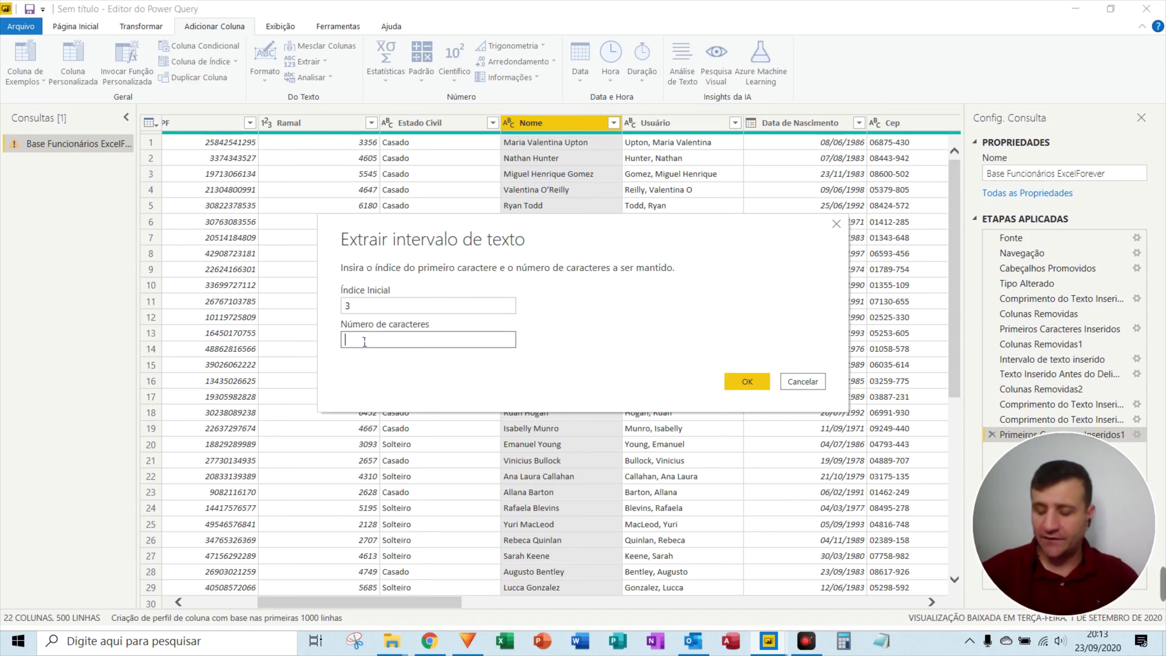
{"action": "type", "text": "6"}
{"action": "left_click", "coordinate": [747, 380]}
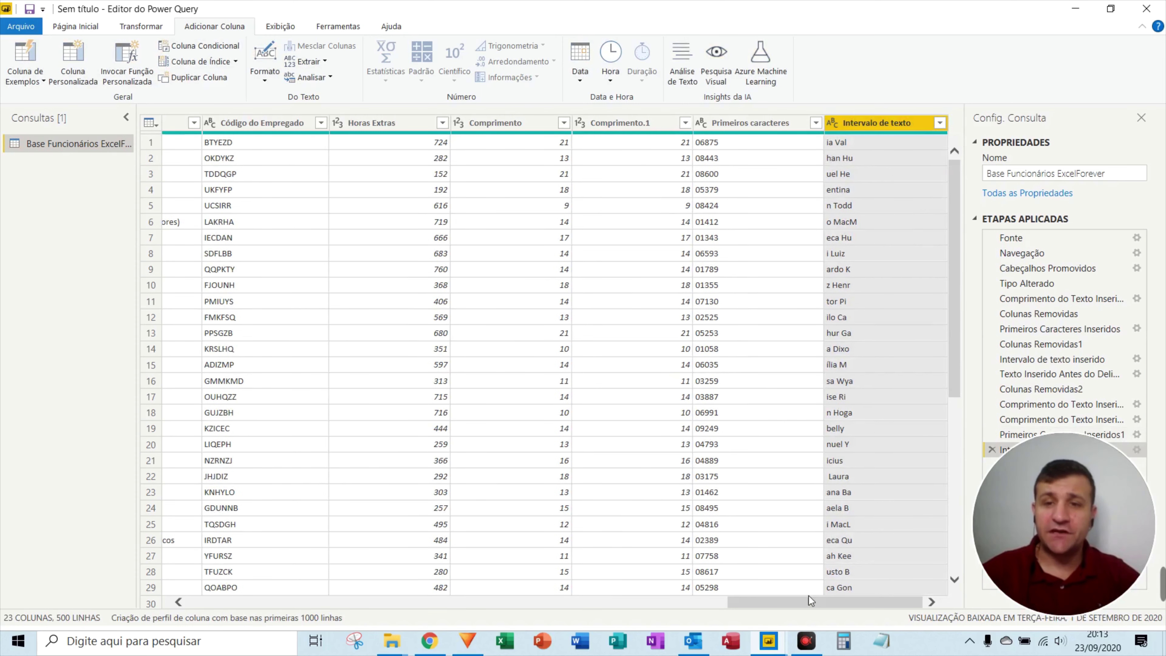
{"action": "key", "text": "F5"}
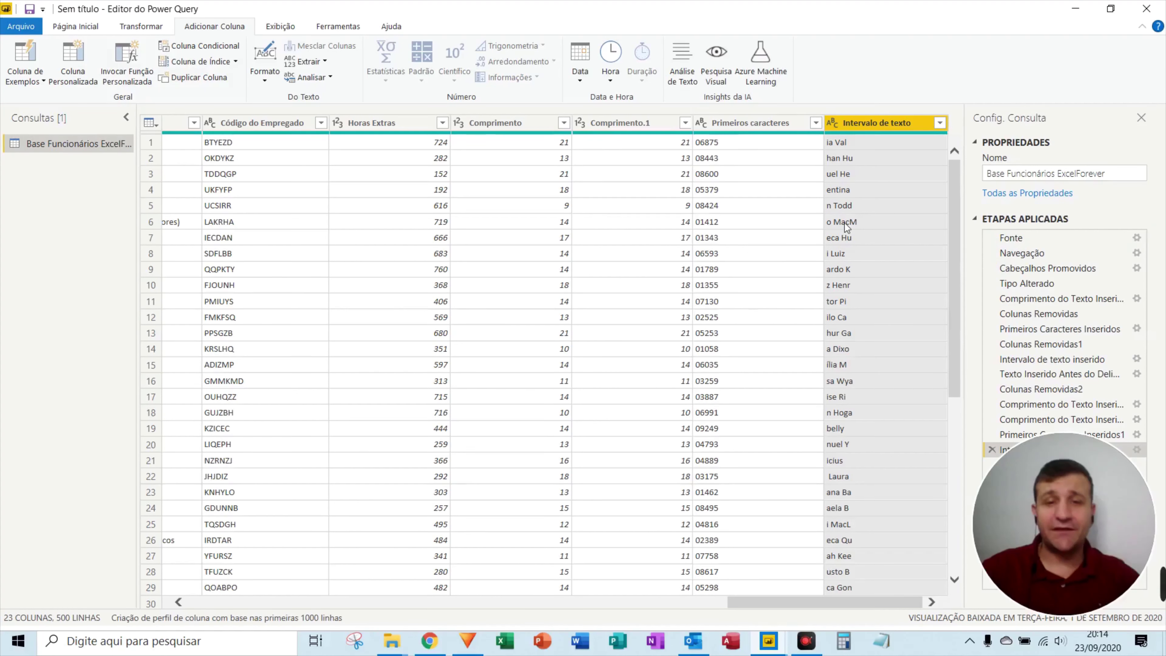
Step: Add a column extracting the text before a space delimiter in the Nome column, scanning from the start of the input and skipping 0 delimiters
{"action": "left_click_drag", "start_coordinate": [780, 598], "coordinate": [504, 615]}
{"action": "left_click", "coordinate": [309, 61]}
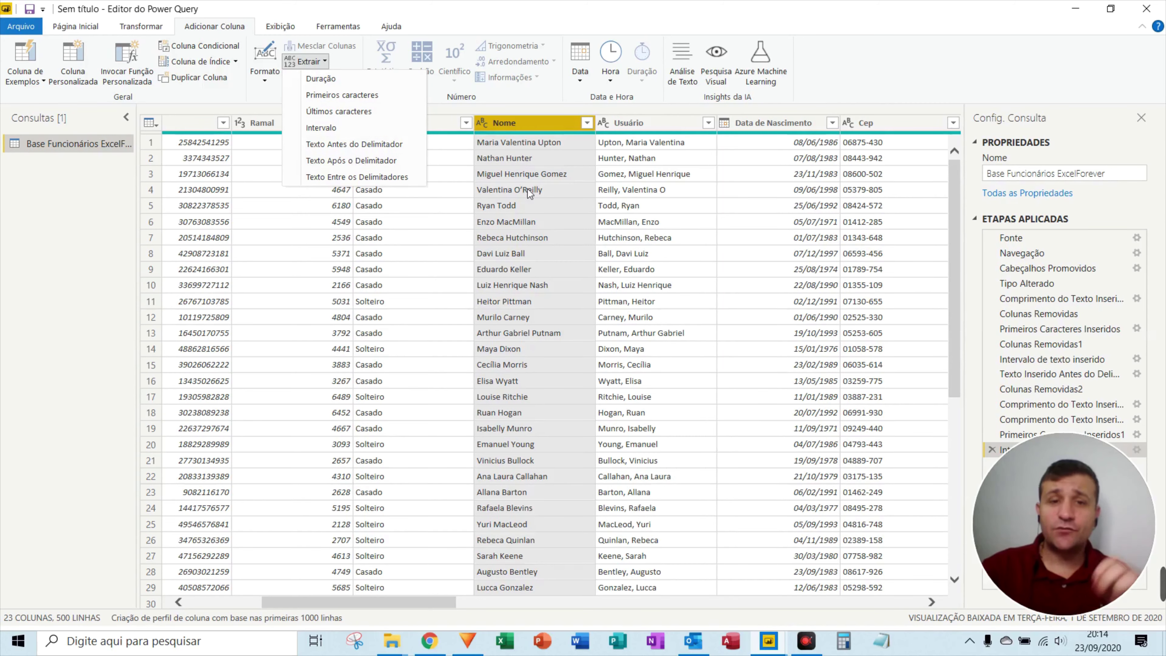
{"action": "key", "text": "F5"}
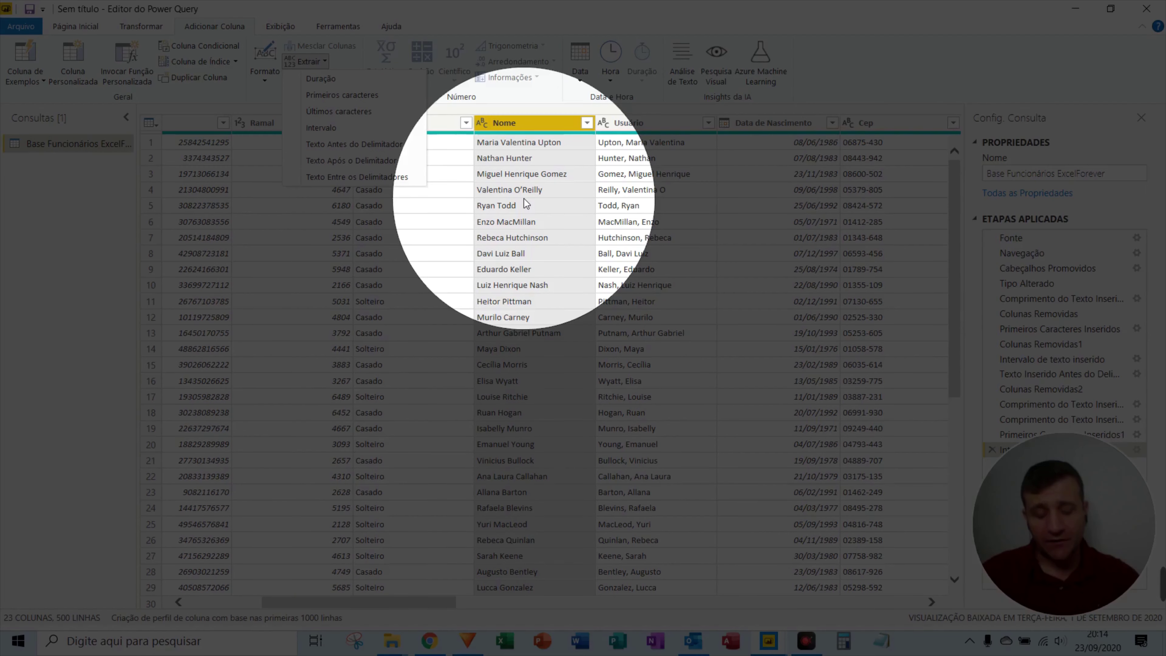
{"action": "key", "text": "F5"}
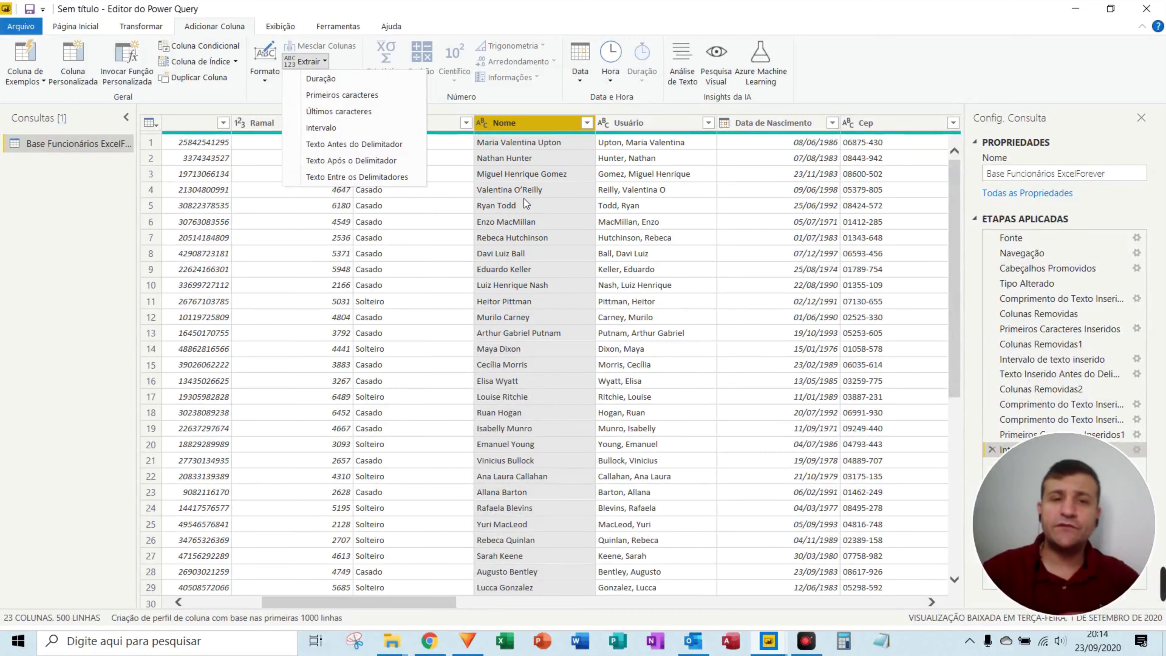
{"action": "left_click", "coordinate": [333, 146]}
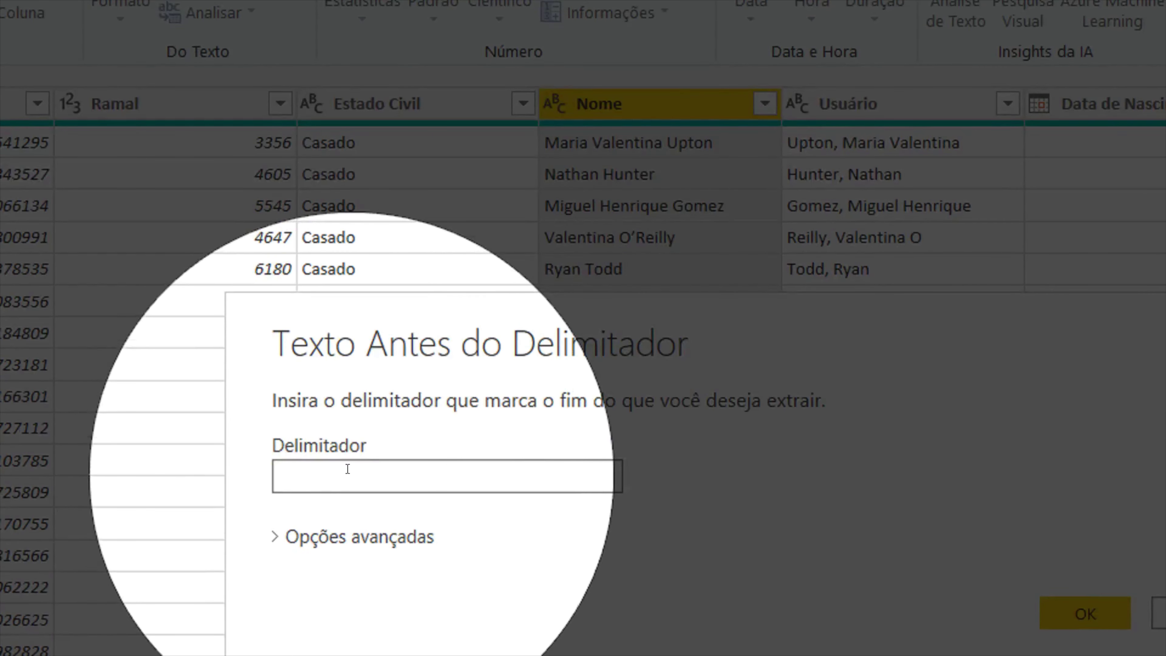
{"action": "key", "text": "F5"}
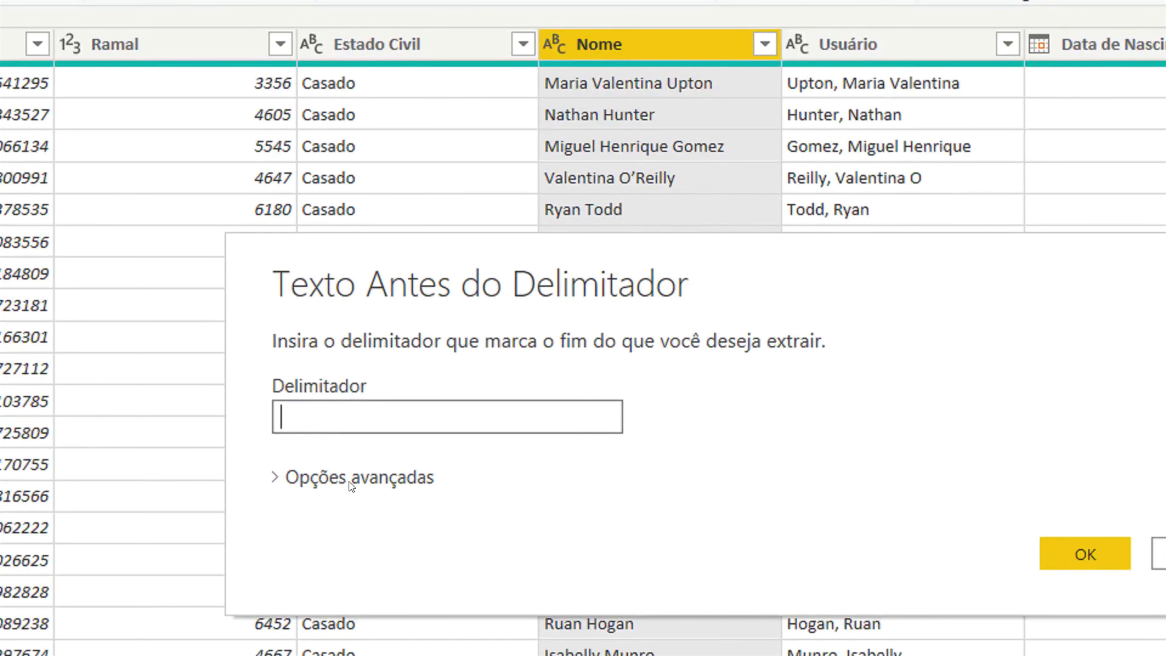
{"action": "left_click", "coordinate": [349, 482]}
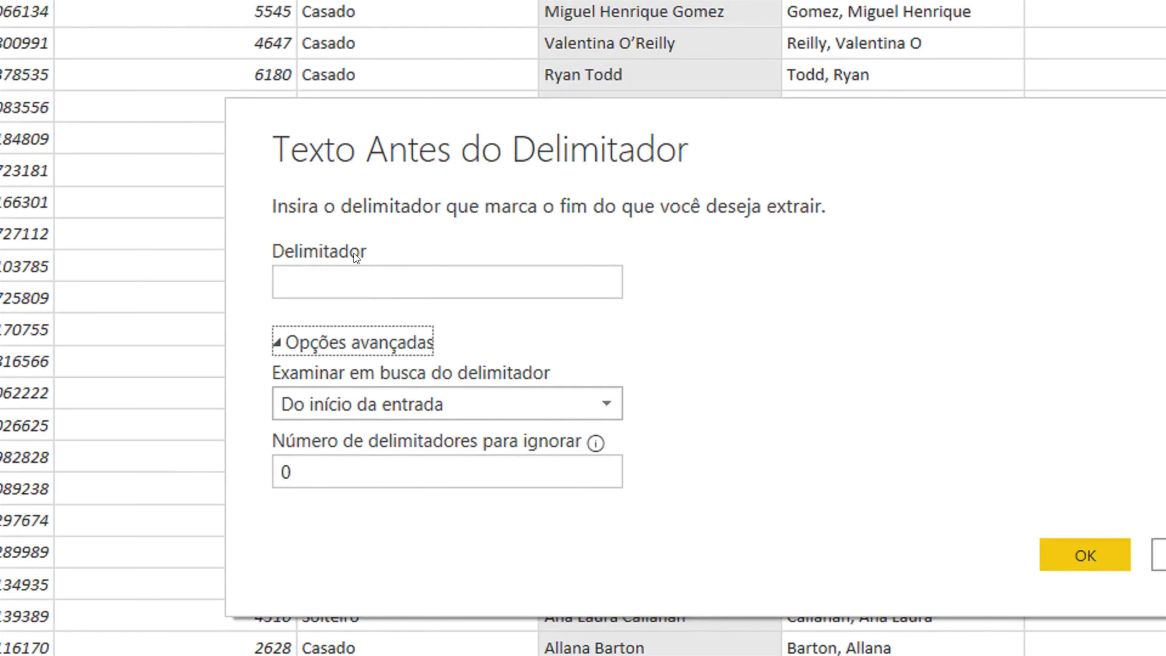
{"action": "left_click", "coordinate": [356, 273]}
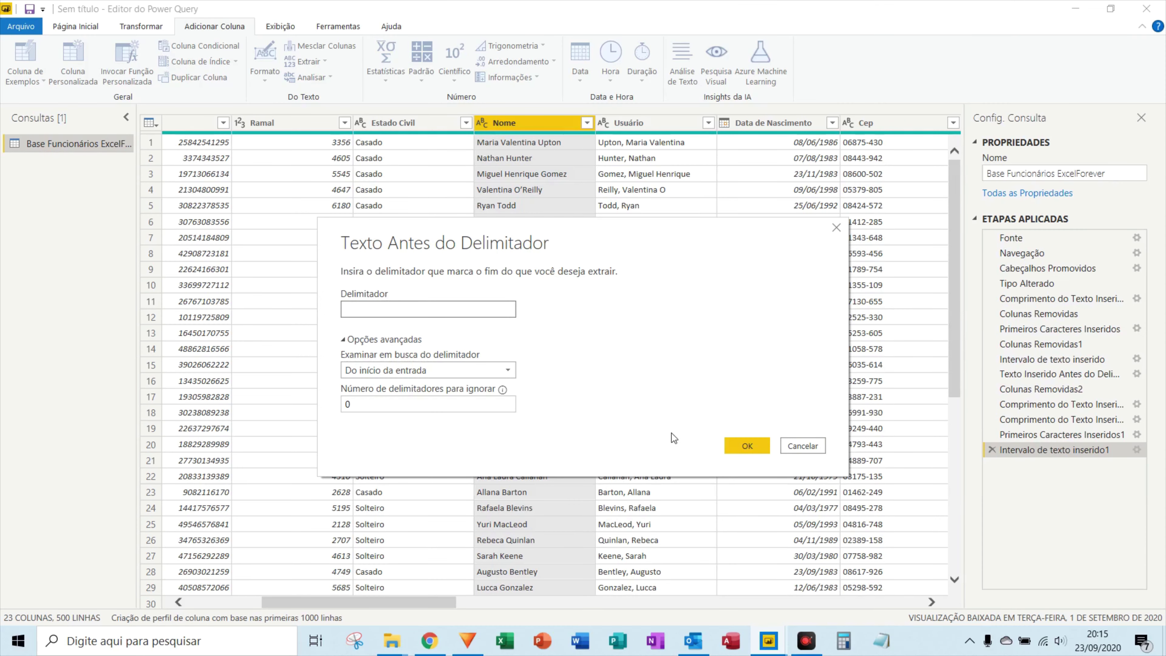
{"action": "left_click", "coordinate": [746, 446]}
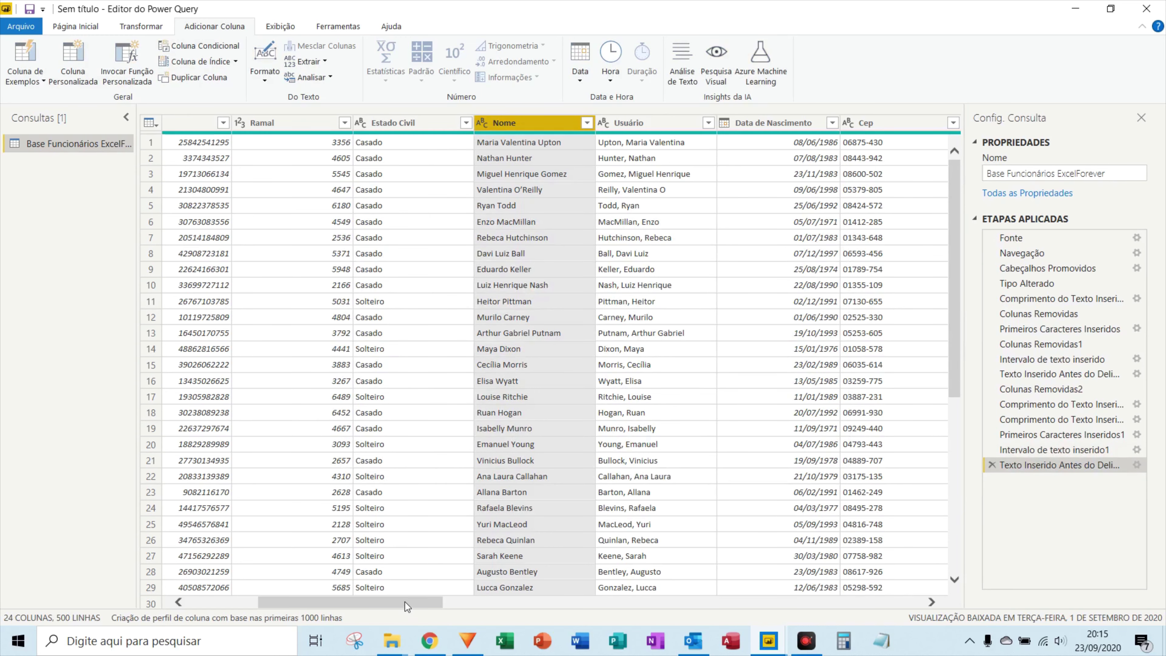
{"action": "left_click_drag", "start_coordinate": [409, 602], "coordinate": [906, 613]}
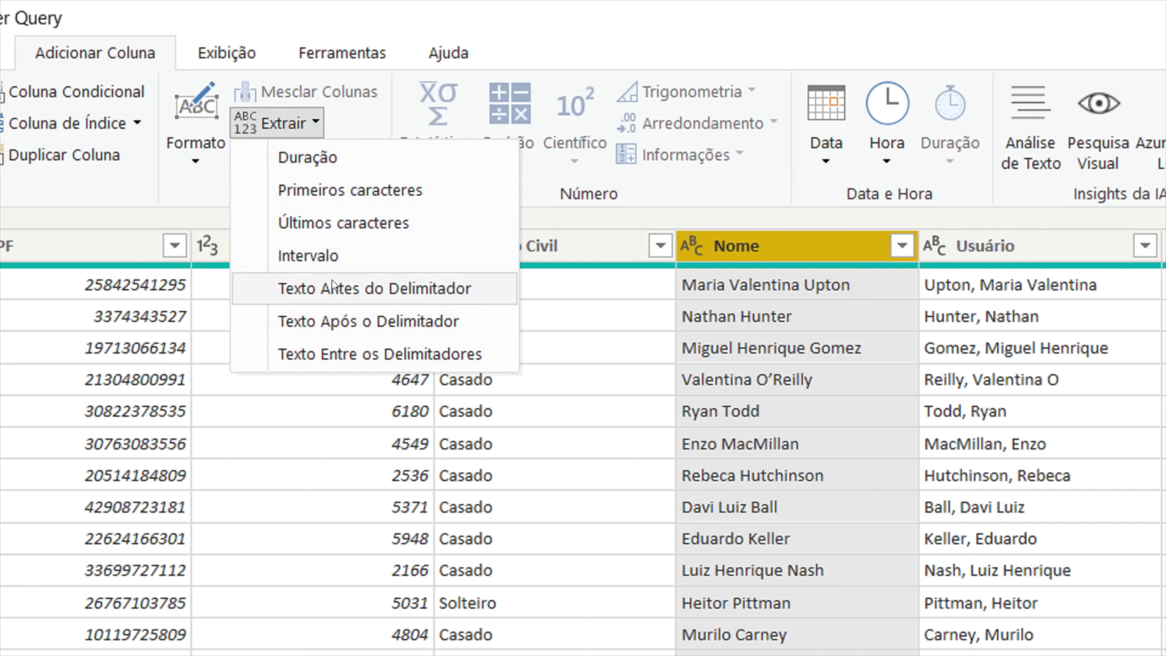
Step: Add a column extracting the text between delimiters in the Nome column, using a space as both start and end delimiter
{"action": "left_click", "coordinate": [348, 355]}
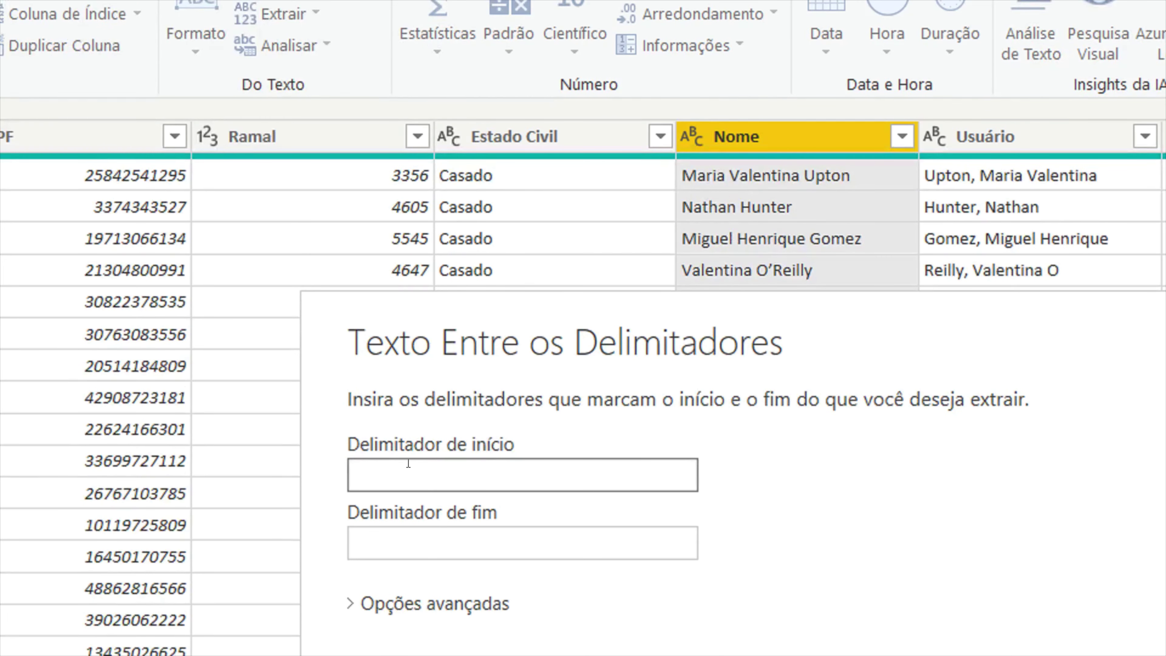
{"action": "left_click", "coordinate": [396, 532]}
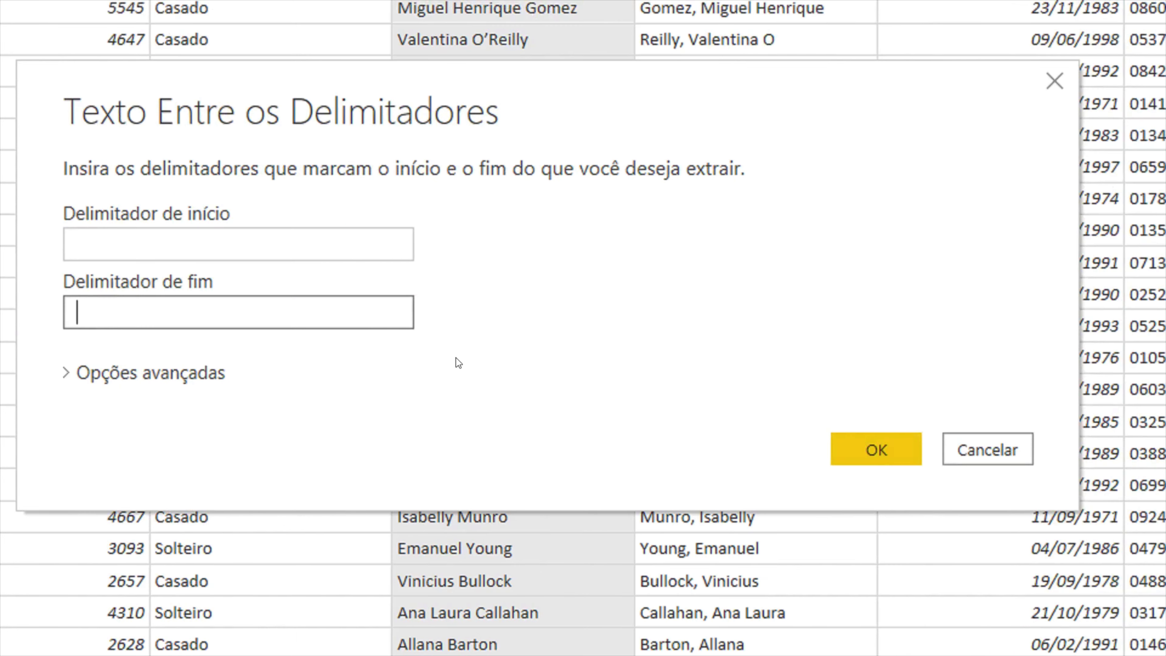
{"action": "left_click", "coordinate": [855, 444]}
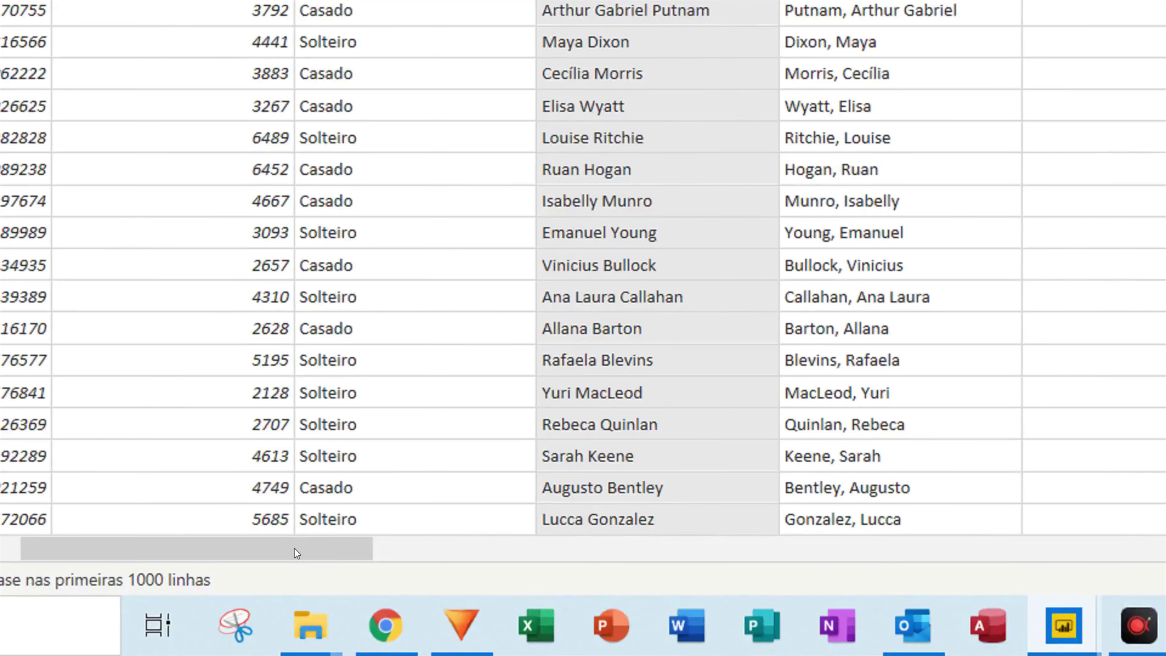
{"action": "left_click_drag", "start_coordinate": [292, 550], "coordinate": [900, 554]}
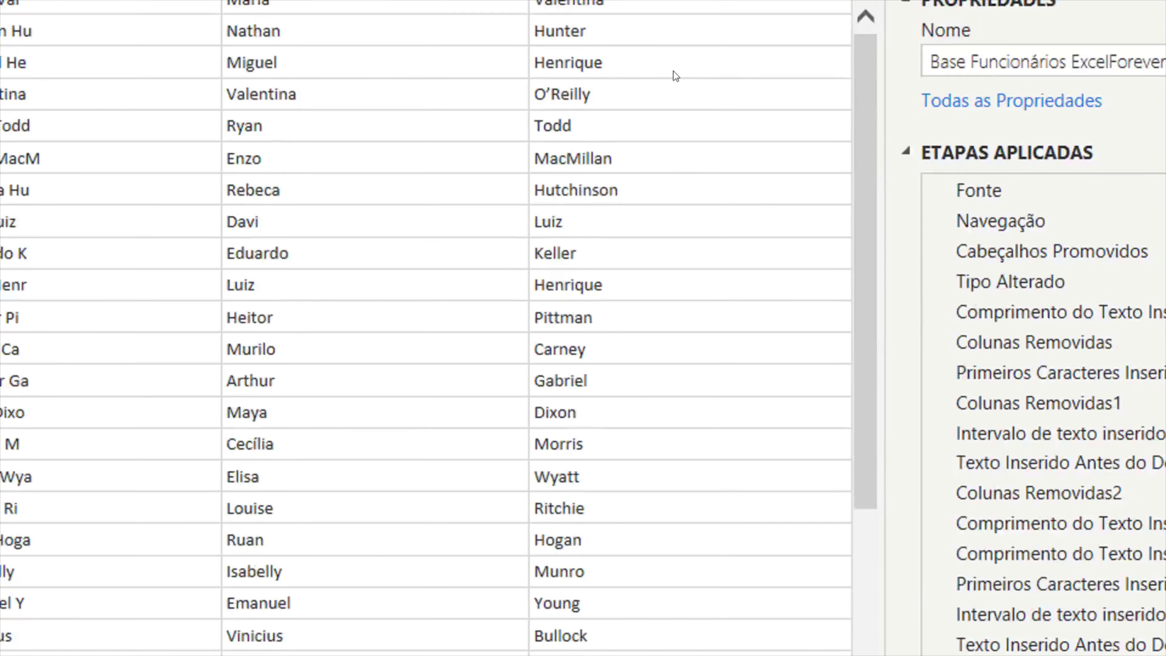